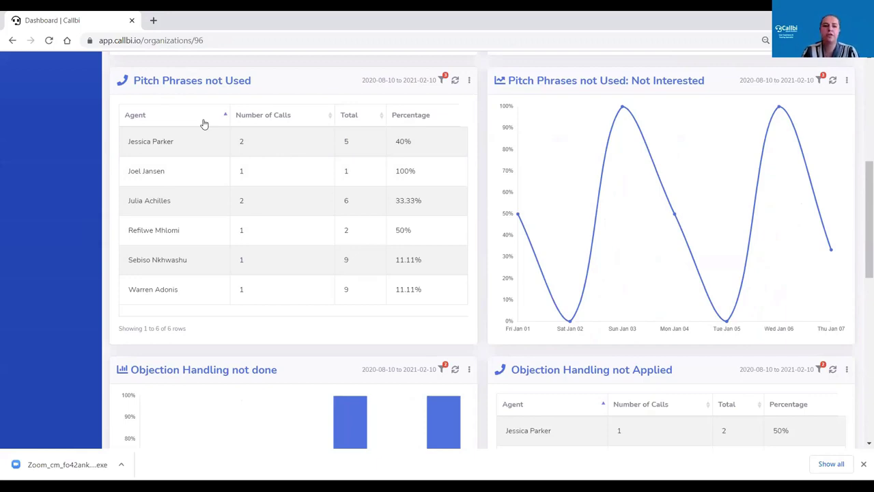
# Sort agents by Number of Calls, view the top agent's two filtered calls, then return to the dashboard
pyautogui.click(267, 123)
pyautogui.click(268, 123)
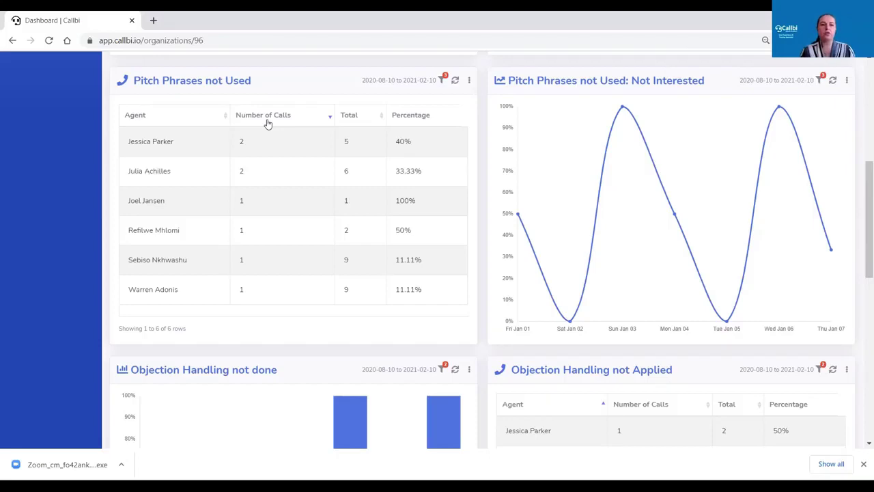
pyautogui.click(172, 145)
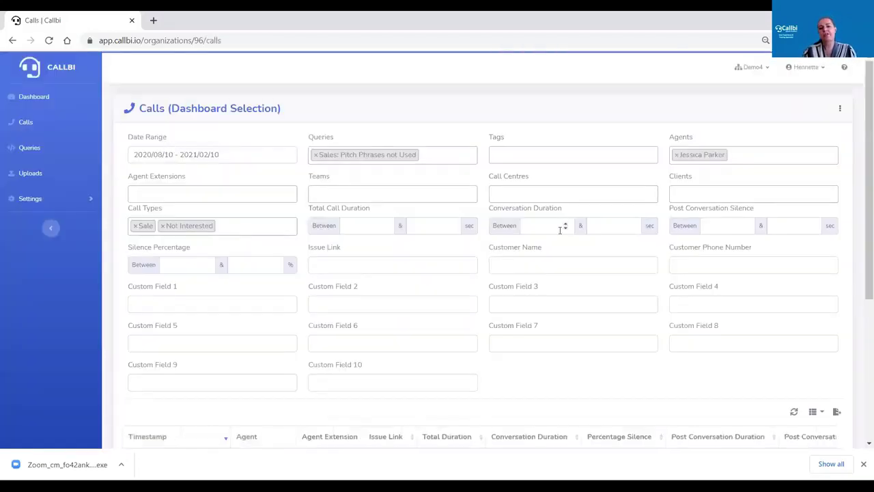
pyautogui.scroll(-4, 326, 215)
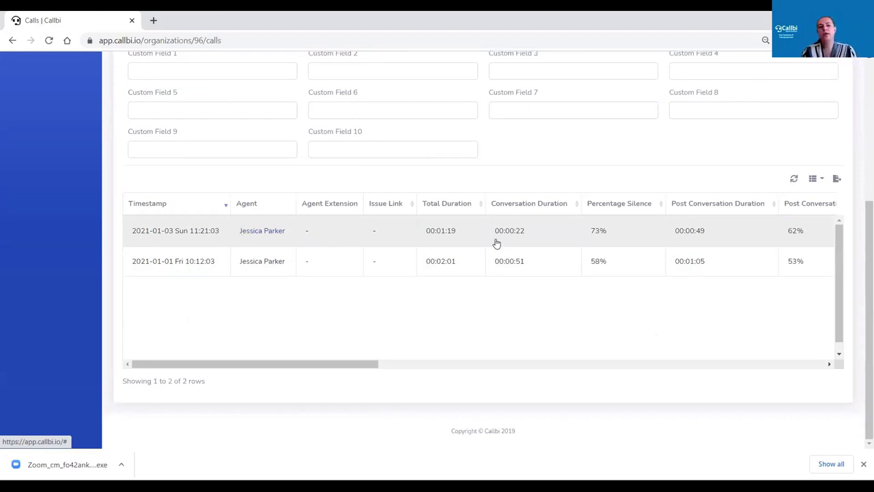
pyautogui.scroll(4, 496, 244)
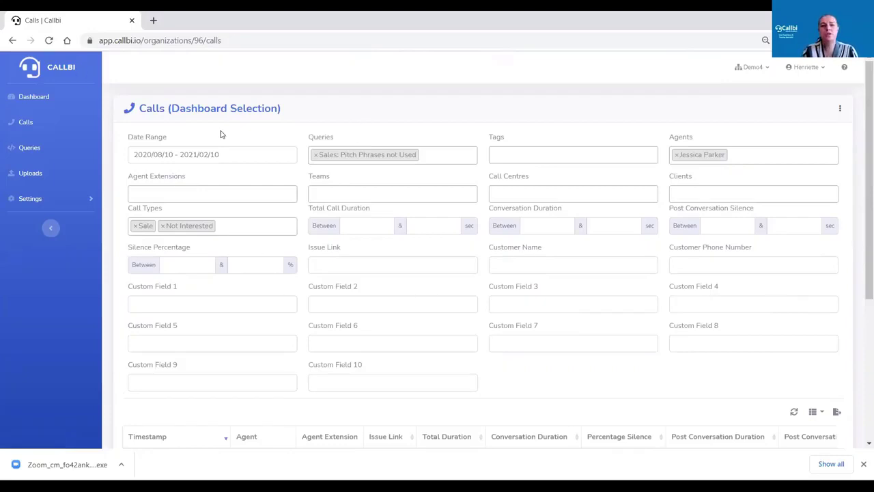
pyautogui.click(44, 101)
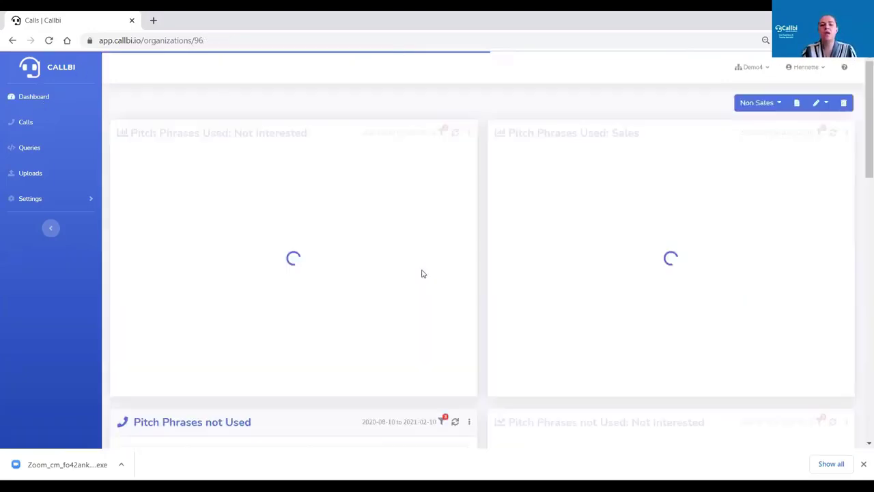
# Open the Fri Jan 08 bar of the Pitch Phrases Used: Not Interested chart as a call list
pyautogui.click(446, 198)
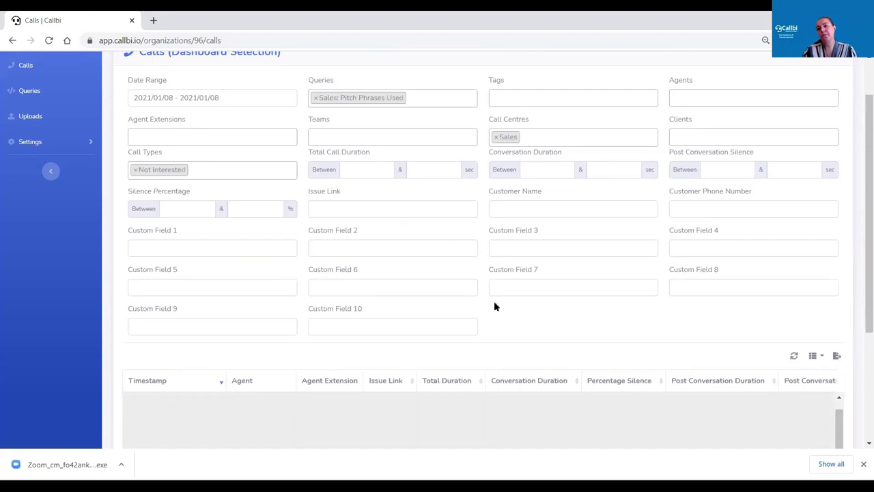
pyautogui.scroll(2, 498, 298)
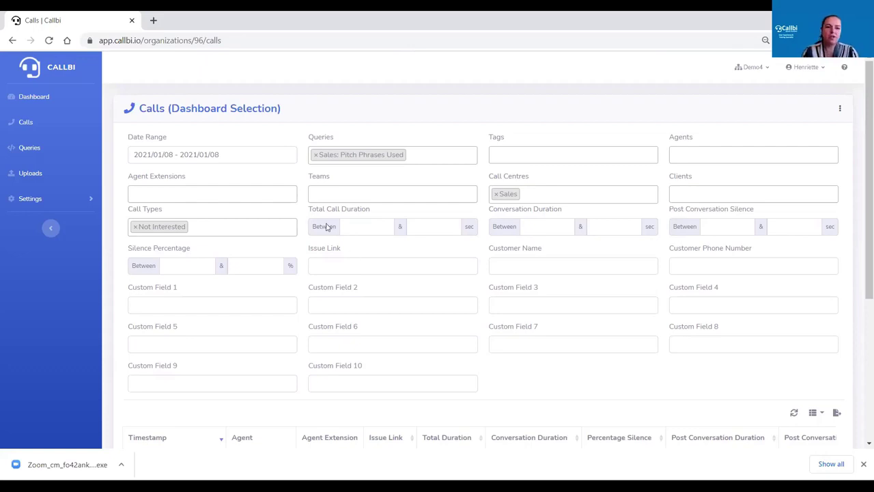
# Hide the advanced filters and remove the Sales: Pitch Phrases Used query tag
pyautogui.click(840, 108)
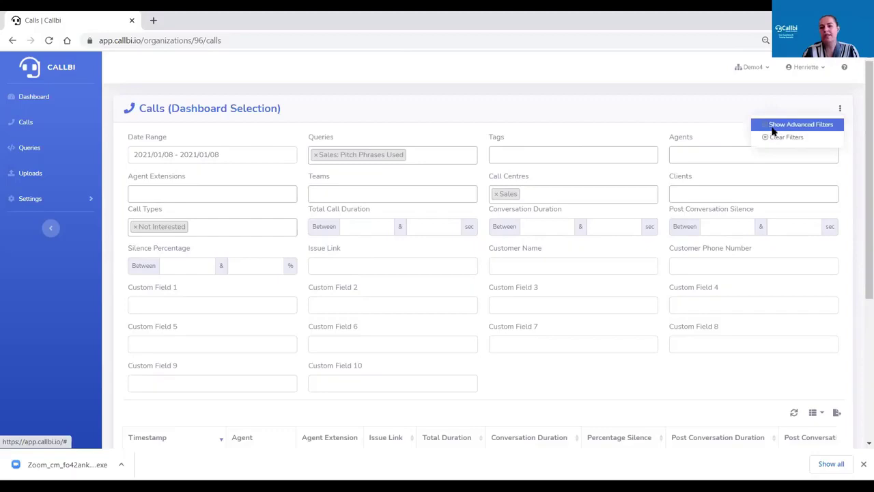
pyautogui.click(792, 125)
pyautogui.click(338, 154)
pyautogui.click(338, 156)
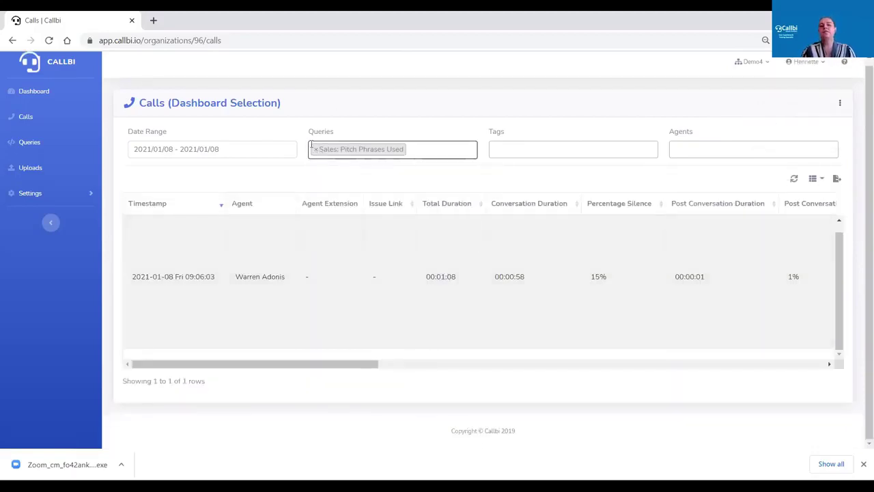
pyautogui.click(316, 150)
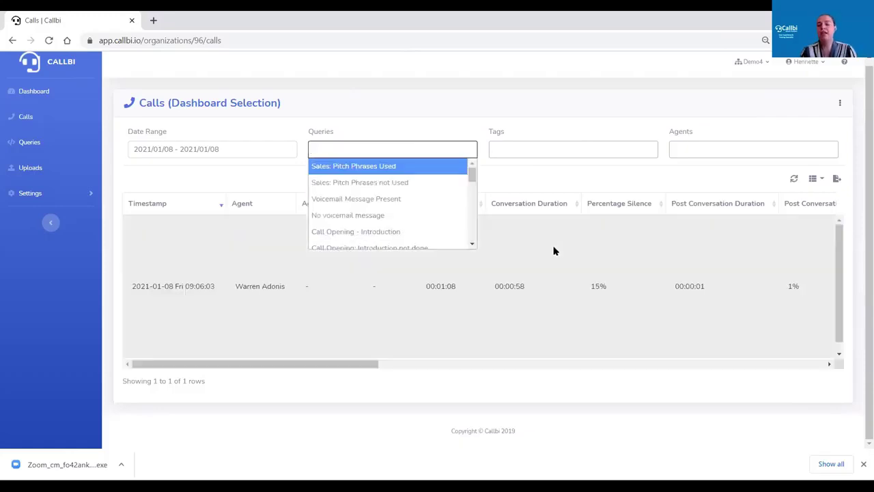
pyautogui.click(580, 185)
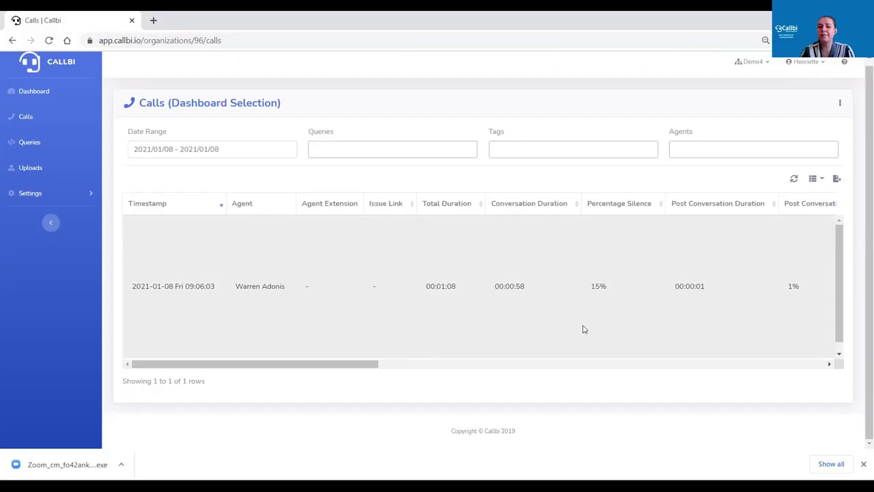
# Bring the 2021-01-08 call's Tags column into view, then go back to the dashboard
pyautogui.click(831, 367)
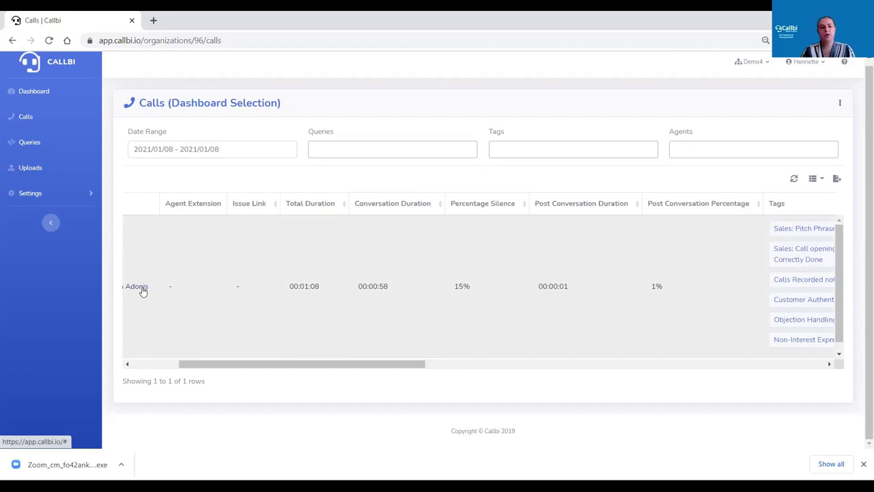
pyautogui.click(34, 93)
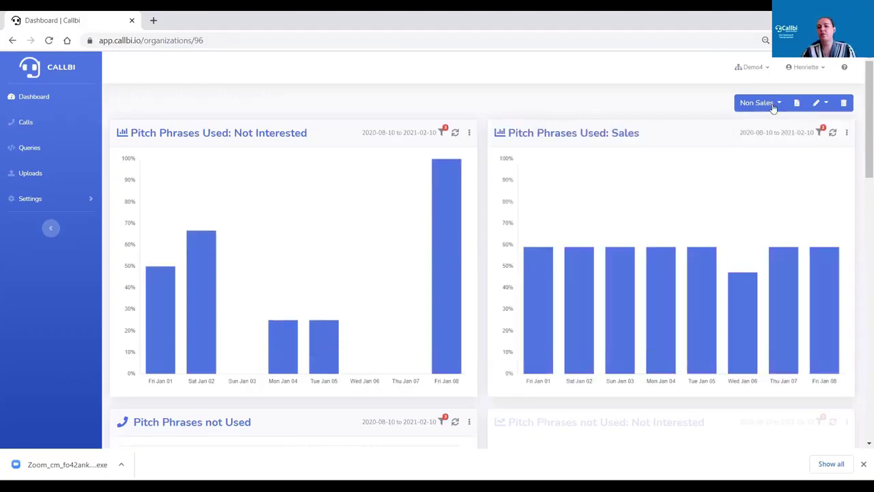
# Switch the dashboard layout from Non Sales to Agent Efficiency: Silences and Call Duration
pyautogui.click(768, 106)
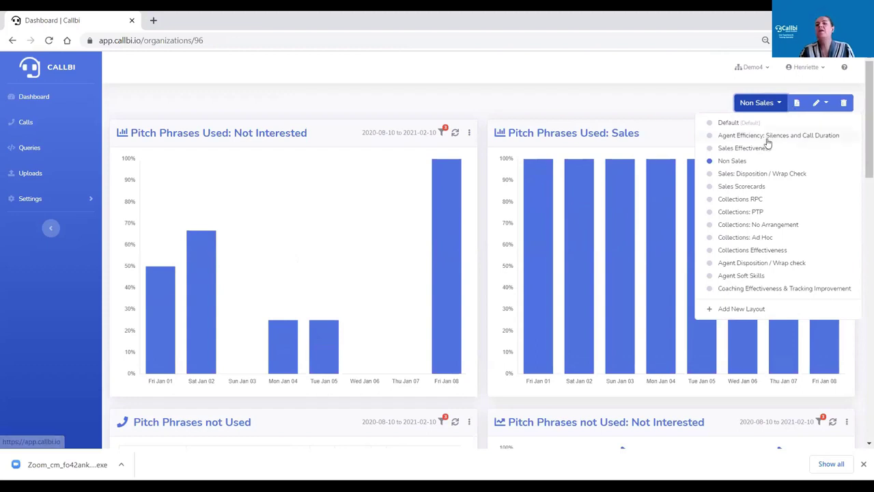
pyautogui.click(767, 137)
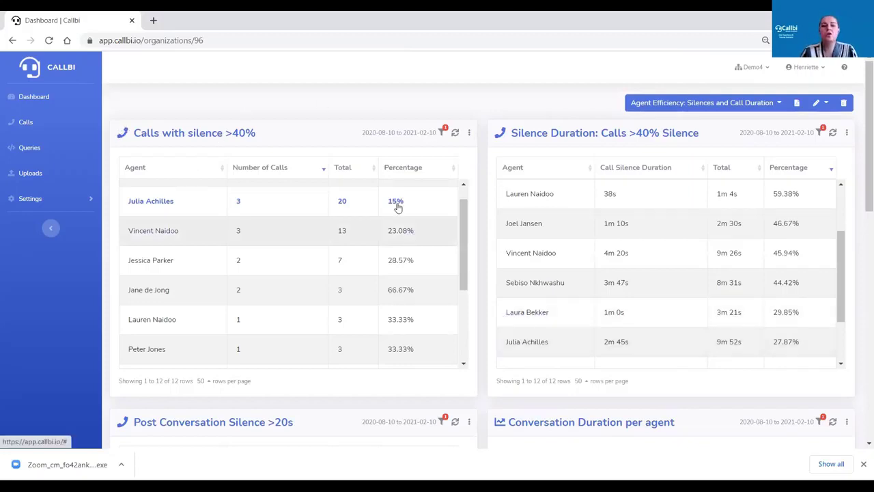
# Sort the Calls with silence >40% table by Number of Calls and Percentage, then open the top agent's calls
pyautogui.scroll(-1, 400, 107)
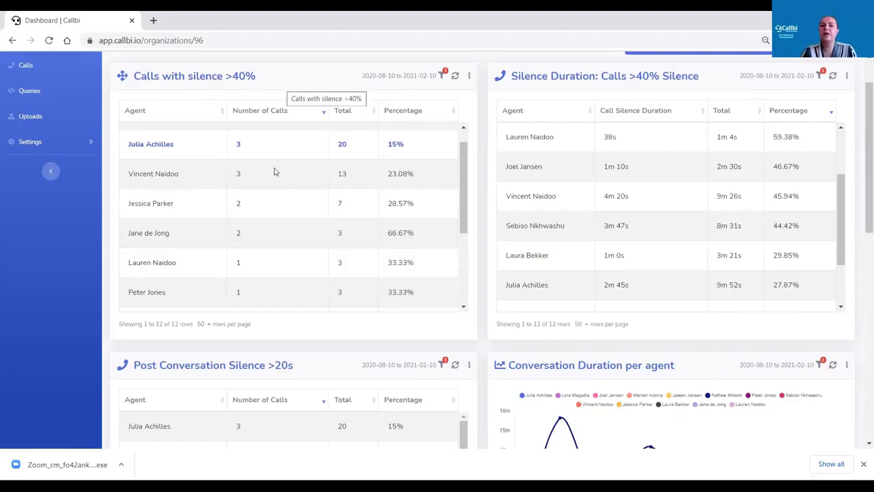
pyautogui.scroll(1, 382, 176)
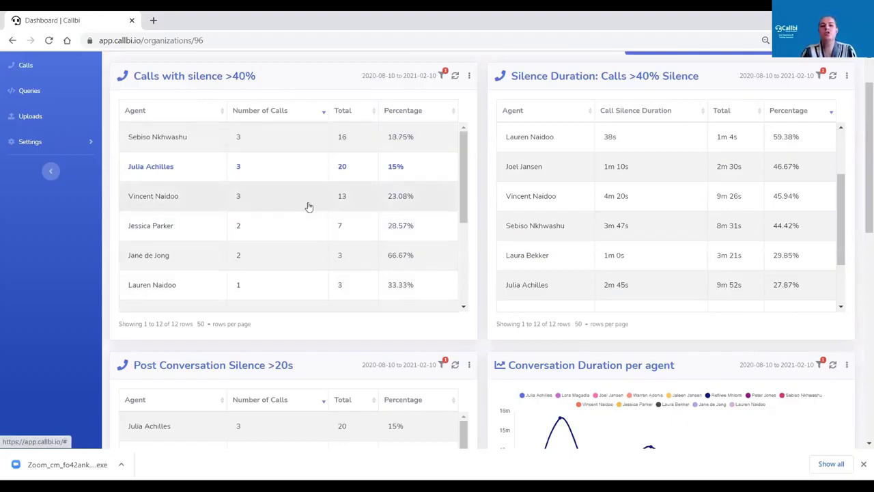
pyautogui.click(254, 112)
pyautogui.click(254, 112)
pyautogui.click(254, 113)
pyautogui.click(254, 115)
pyautogui.click(414, 113)
pyautogui.click(414, 113)
pyautogui.click(256, 113)
pyautogui.click(254, 116)
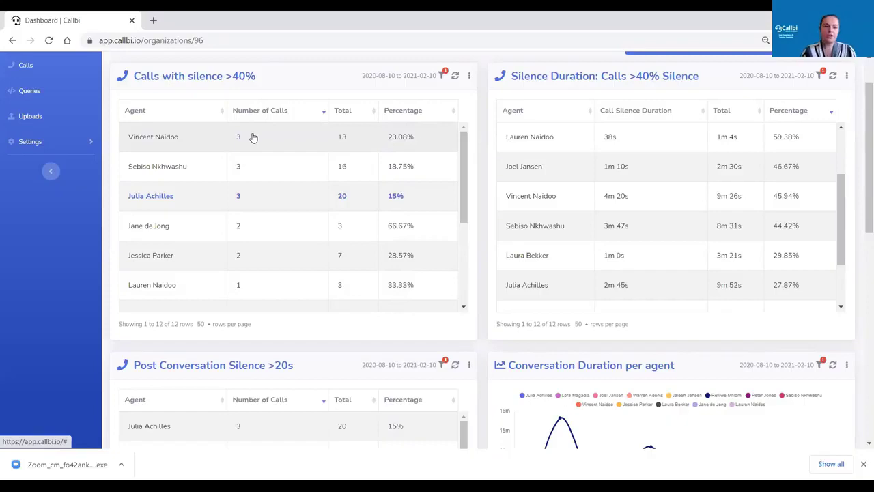
pyautogui.click(151, 142)
pyautogui.scroll(-3, 497, 293)
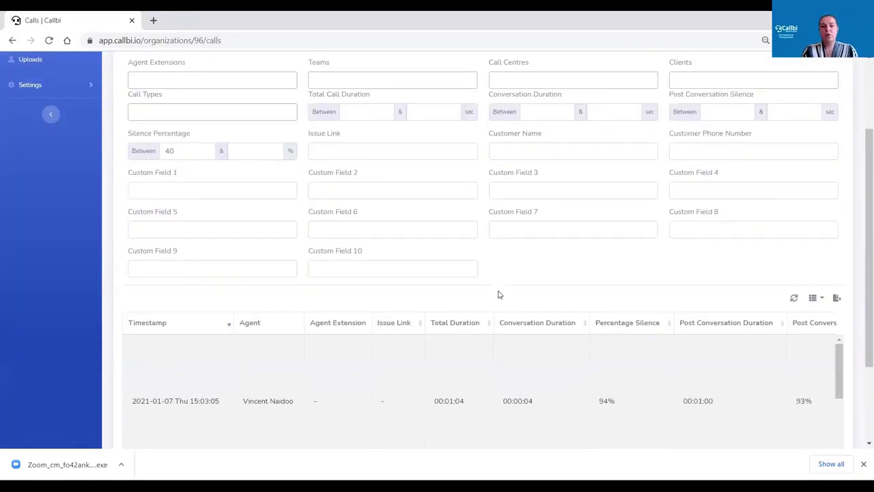
pyautogui.scroll(-2, 490, 317)
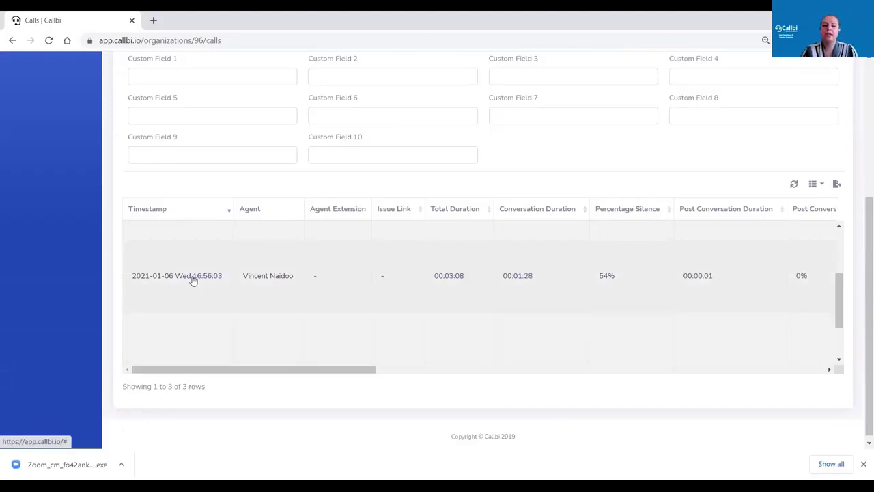
pyautogui.click(193, 279)
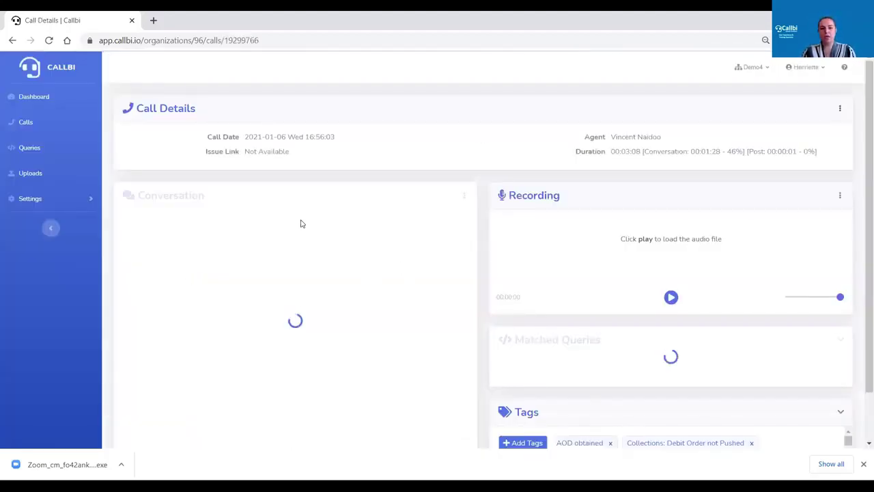
# Play the recording from a transcript line, jump to 00:01:18, and pause near 00:01:25
pyautogui.scroll(-1, 578, 256)
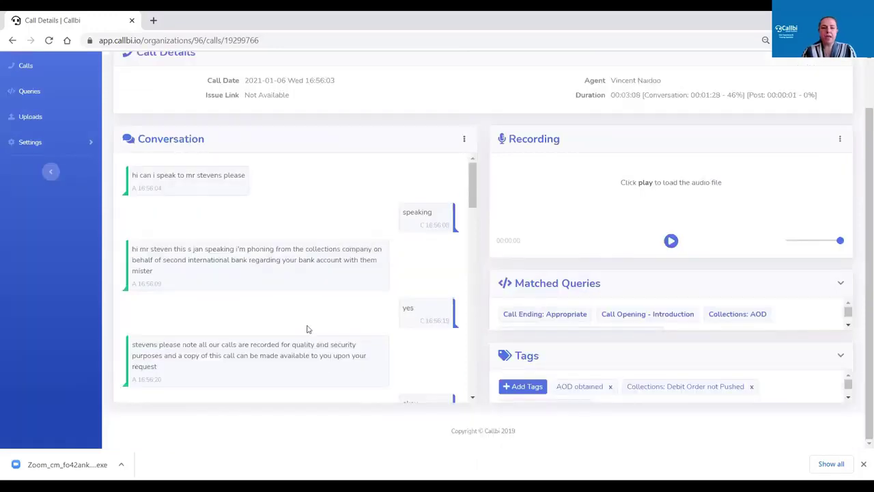
pyautogui.click(165, 252)
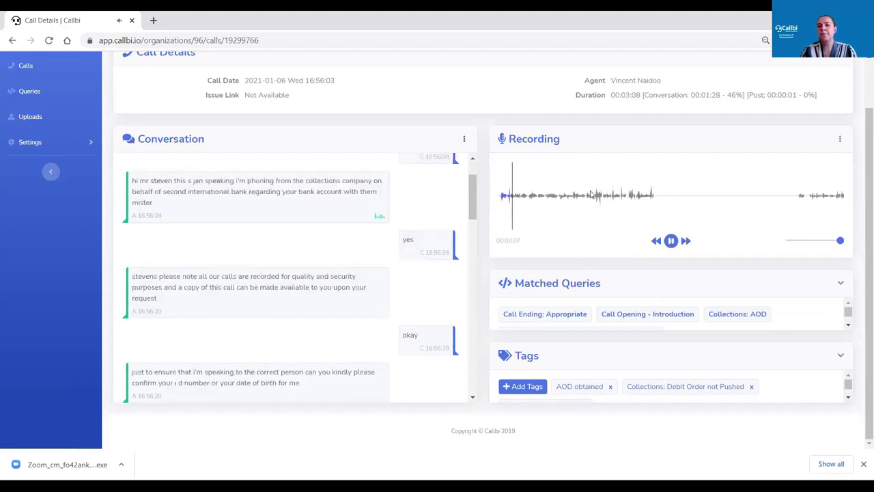
pyautogui.click(670, 245)
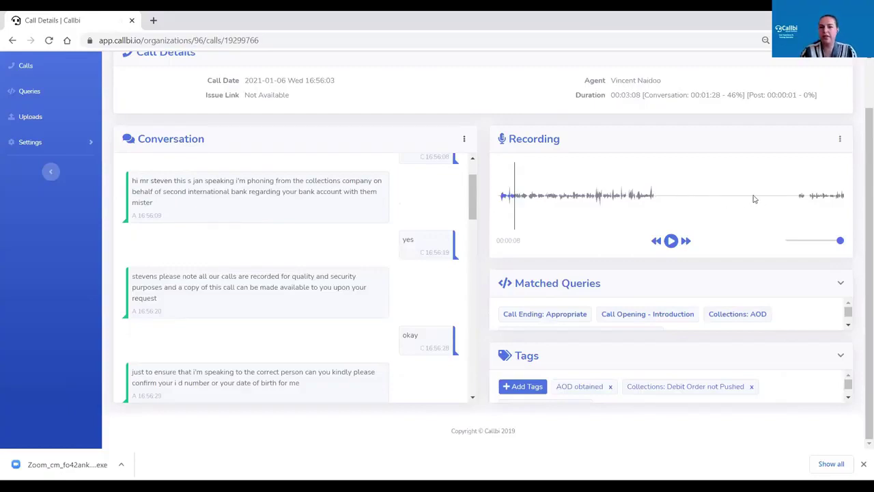
pyautogui.click(653, 197)
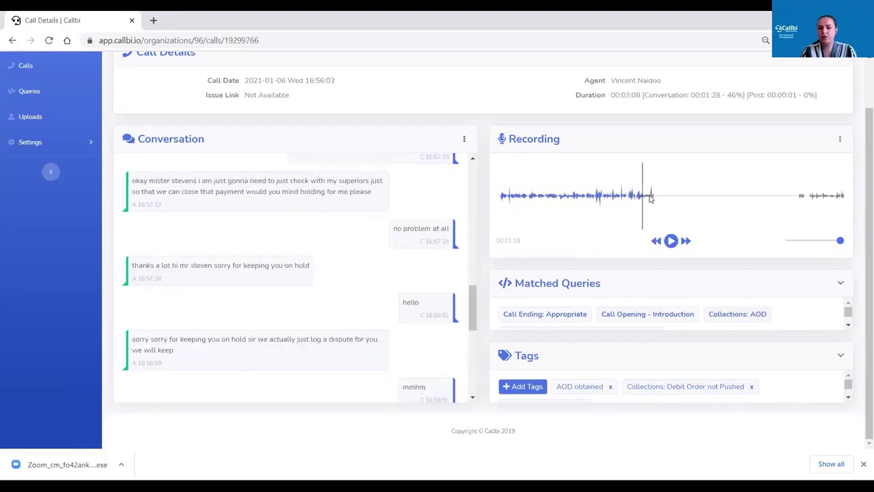
pyautogui.click(671, 240)
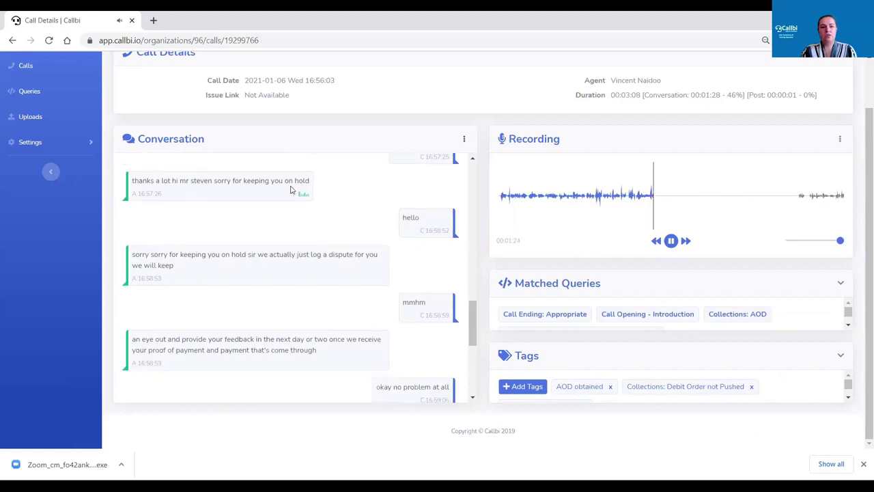
pyautogui.click(671, 240)
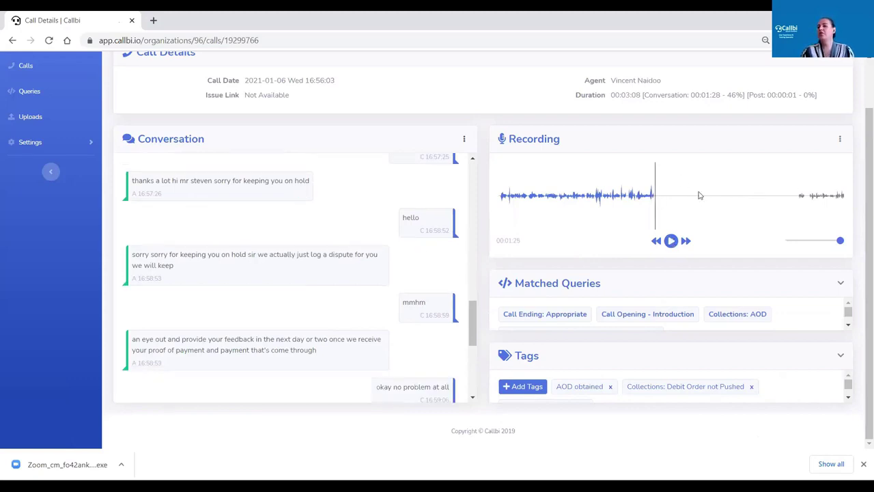
pyautogui.scroll(2, 513, 235)
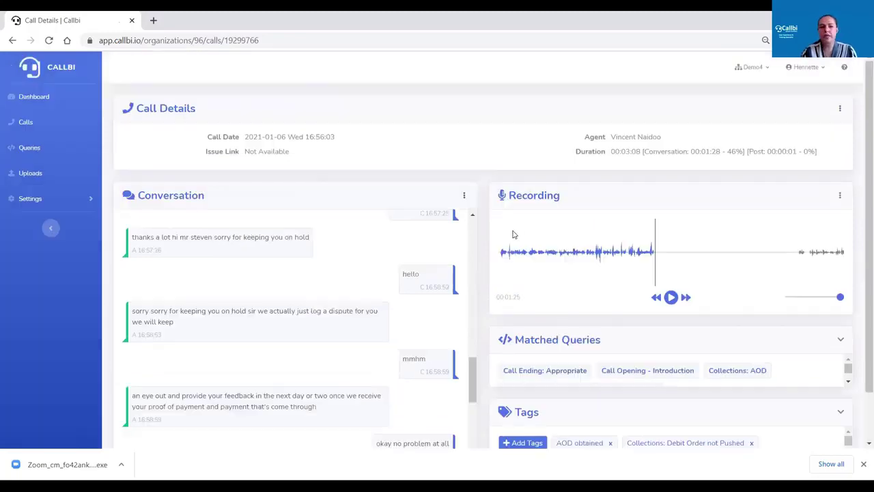
pyautogui.click(26, 122)
pyautogui.scroll(-5, 654, 351)
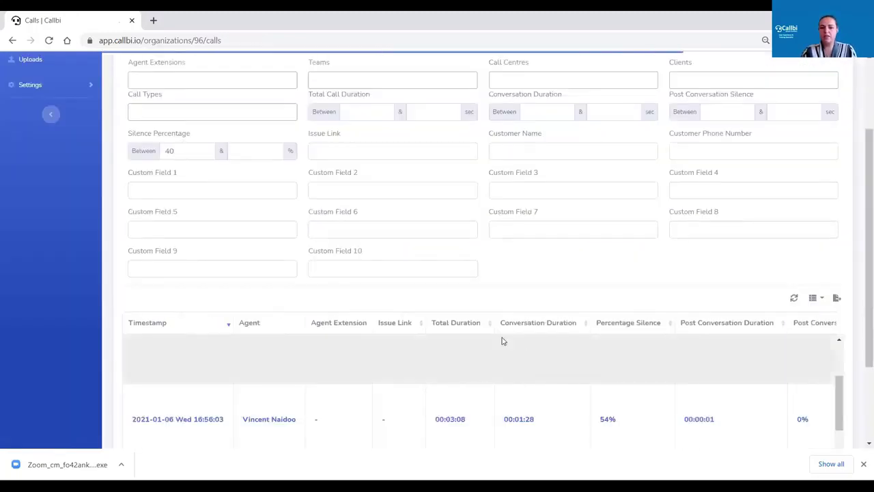
pyautogui.scroll(5, 496, 325)
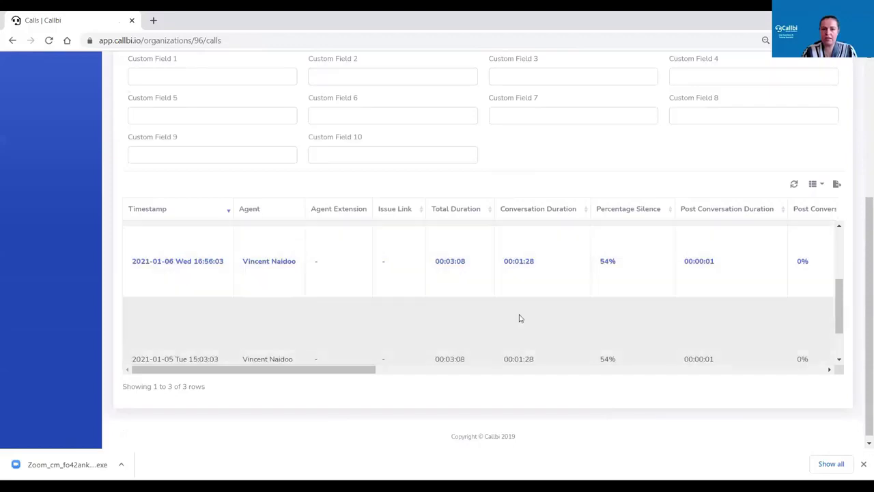
pyautogui.click(465, 275)
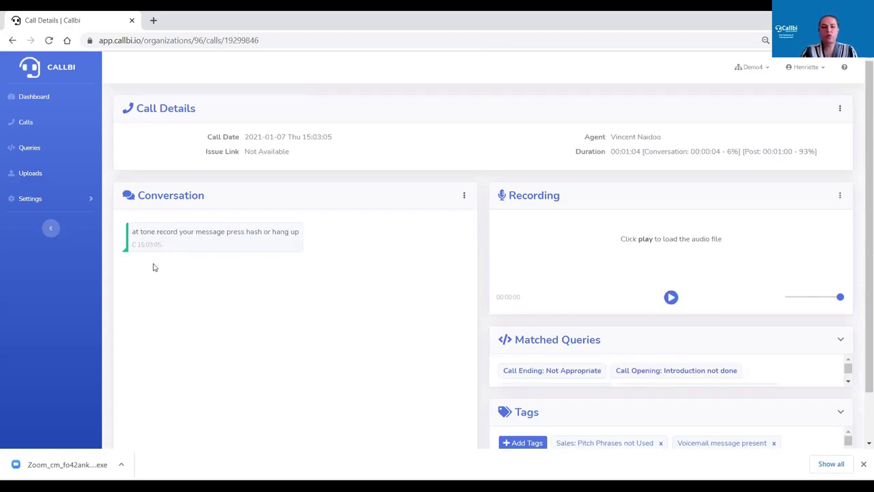
# Play the voicemail recording from its transcript and pause it at 00:00:02
pyautogui.click(146, 235)
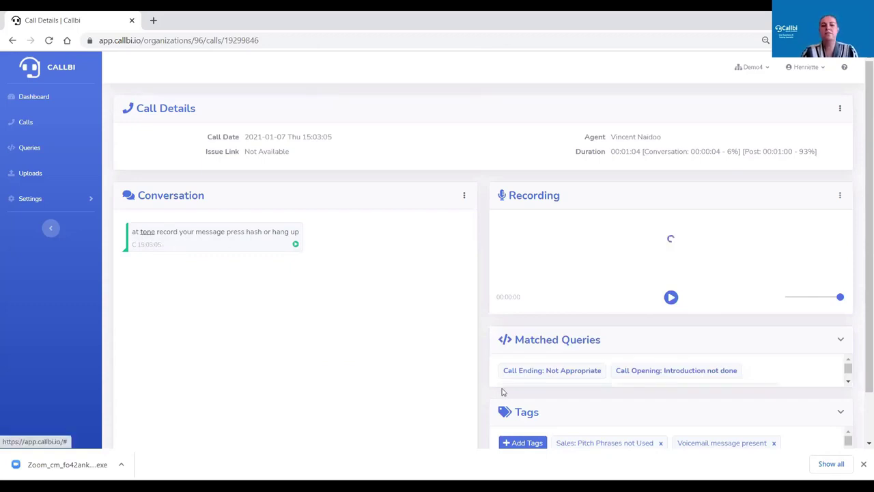
pyautogui.scroll(-1, 707, 280)
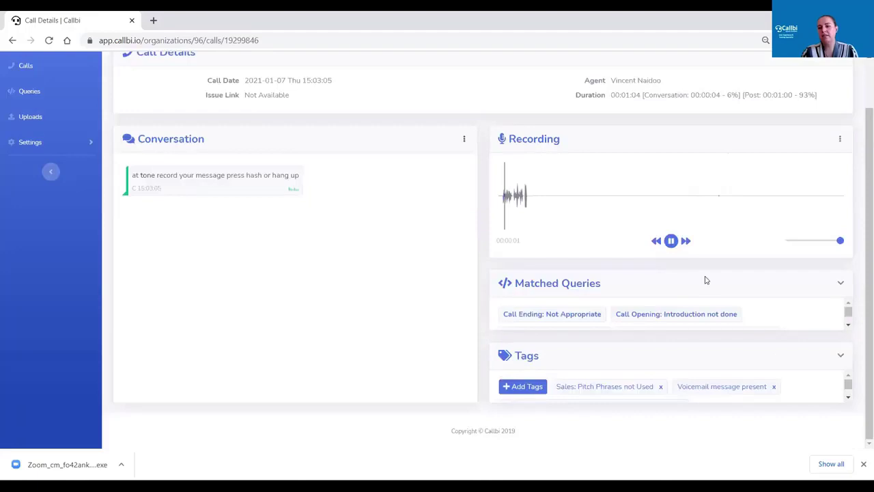
pyautogui.click(672, 241)
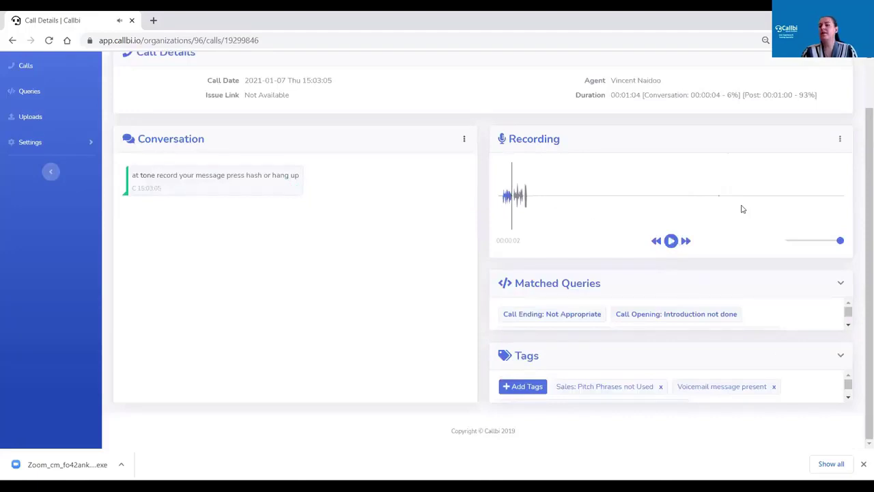
pyautogui.scroll(1, 396, 285)
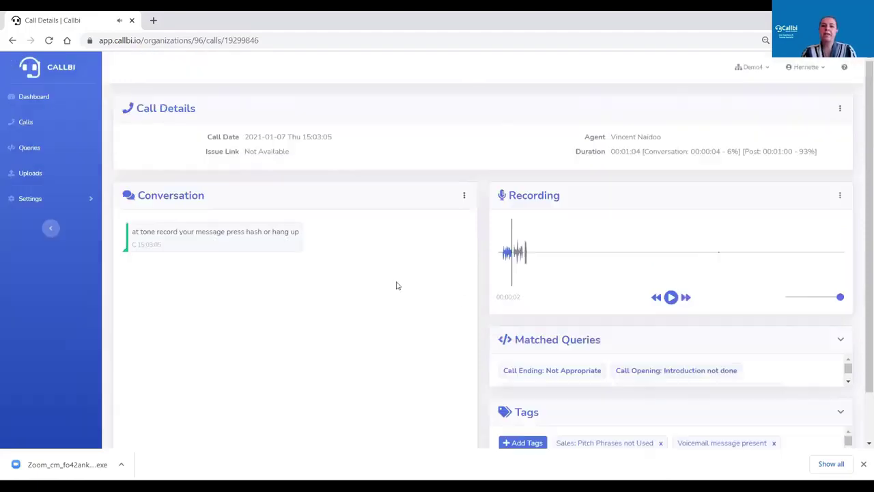
# On the dashboard, sort the Silence Duration table by Call Silence Duration, then Percentage descending
pyautogui.click(33, 100)
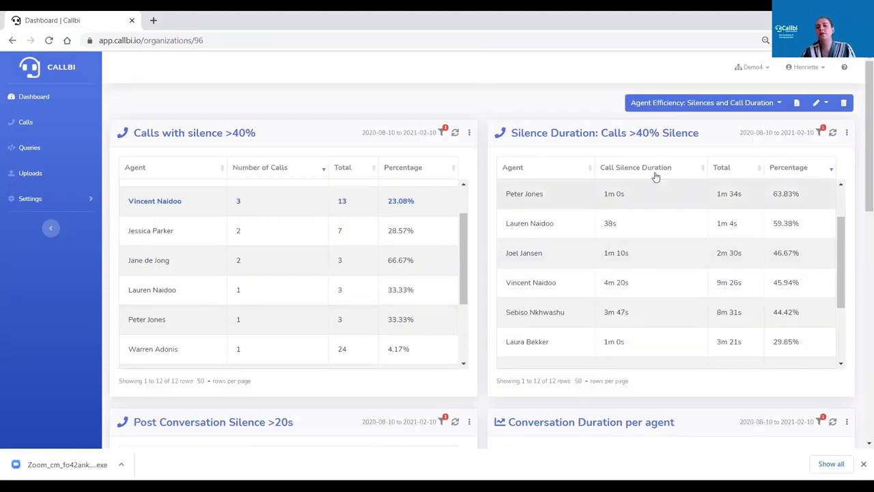
pyautogui.click(629, 171)
pyautogui.click(629, 170)
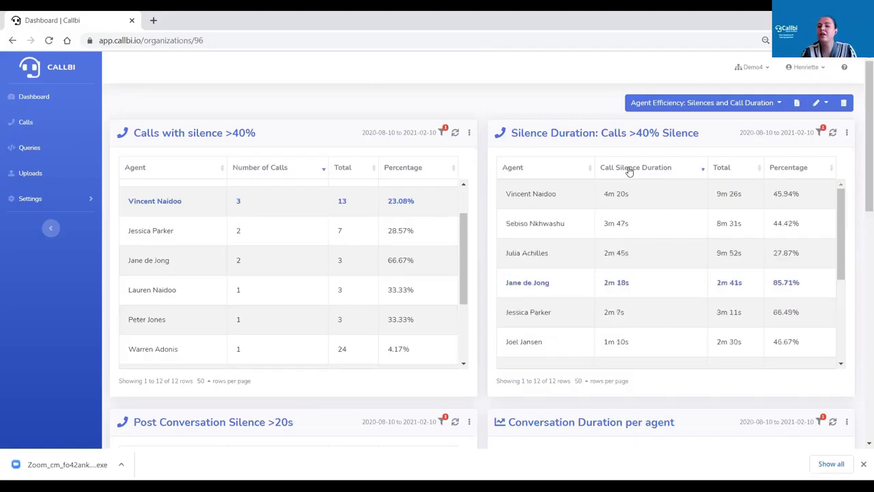
pyautogui.click(793, 175)
pyautogui.click(794, 178)
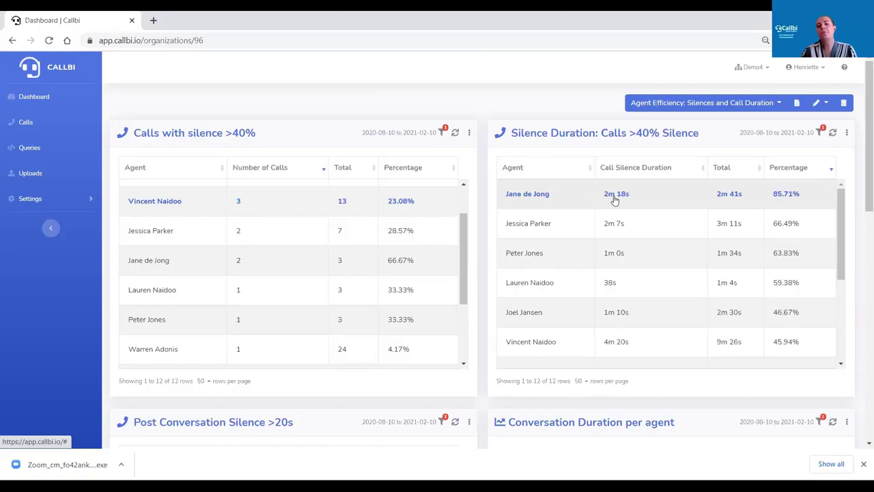
pyautogui.scroll(-3, 615, 198)
pyautogui.scroll(-5, 294, 301)
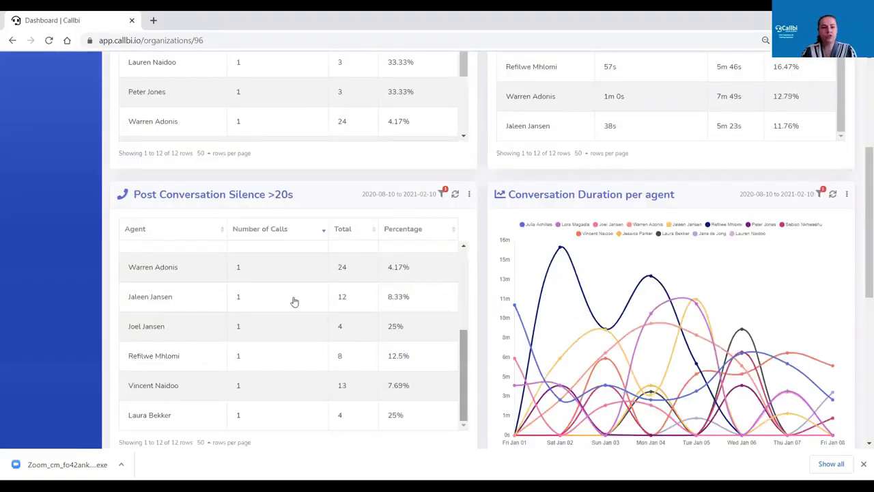
pyautogui.scroll(-3, 599, 395)
pyautogui.scroll(3, 293, 143)
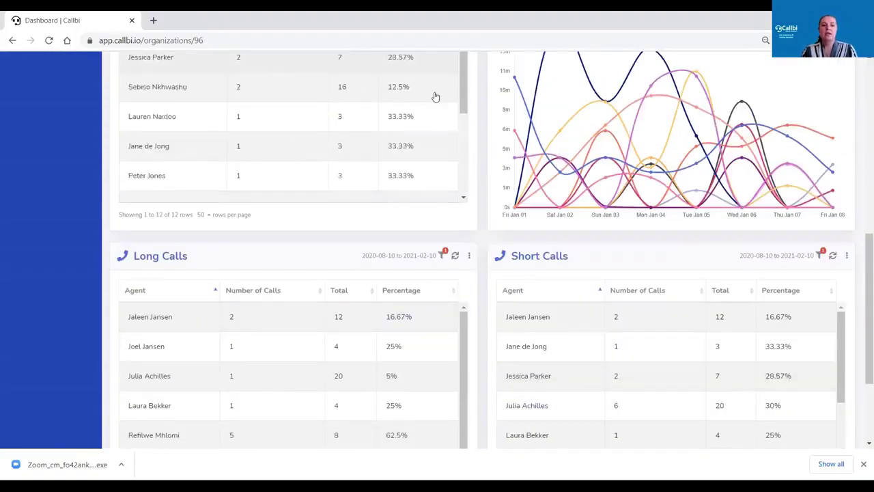
pyautogui.scroll(2, 474, 111)
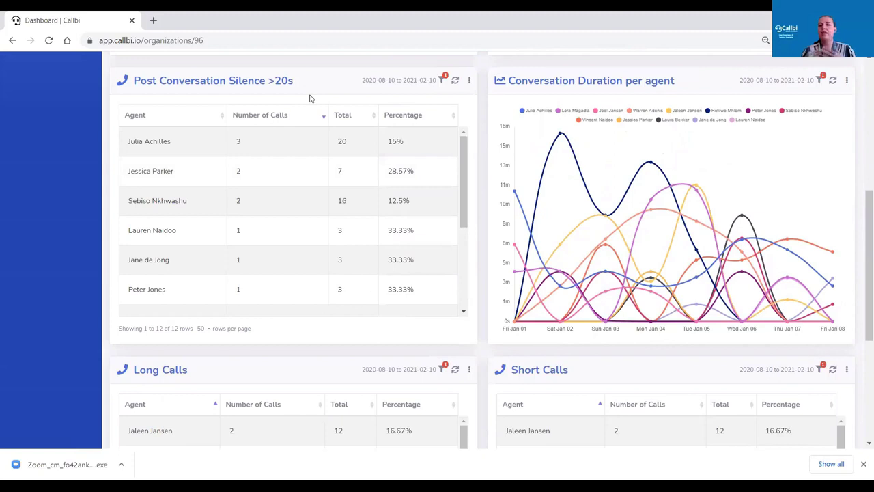
pyautogui.scroll(-1, 274, 115)
pyautogui.scroll(1, 155, 151)
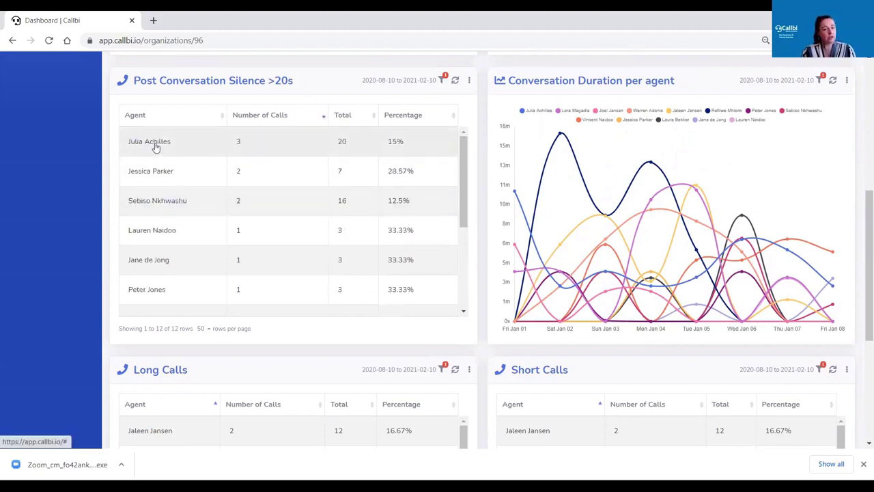
pyautogui.scroll(1, 239, 225)
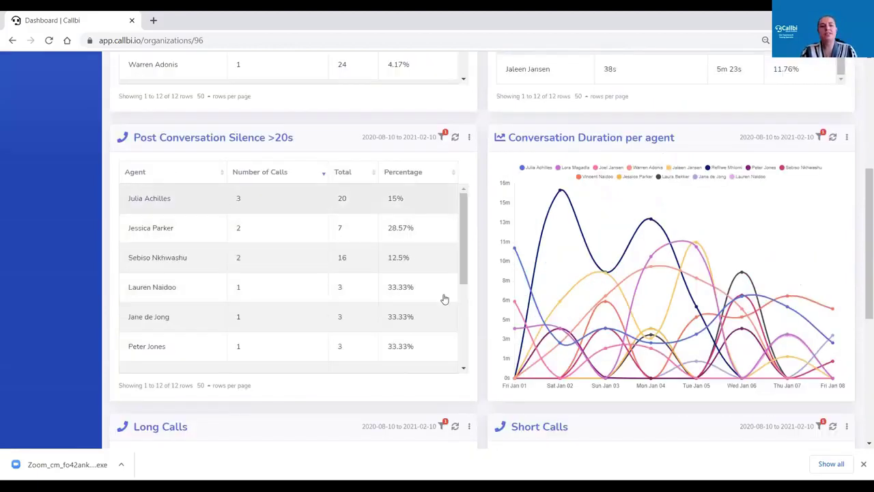
pyautogui.click(164, 205)
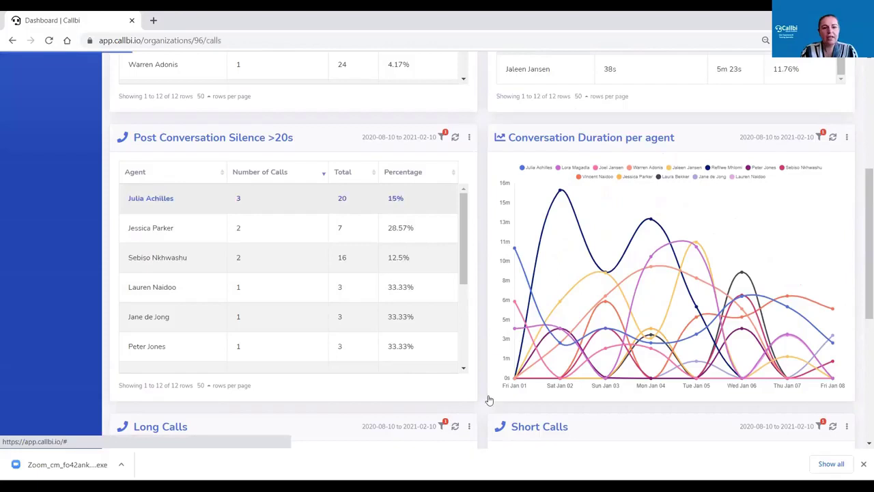
pyautogui.scroll(-2, 670, 386)
pyautogui.scroll(-2, 667, 381)
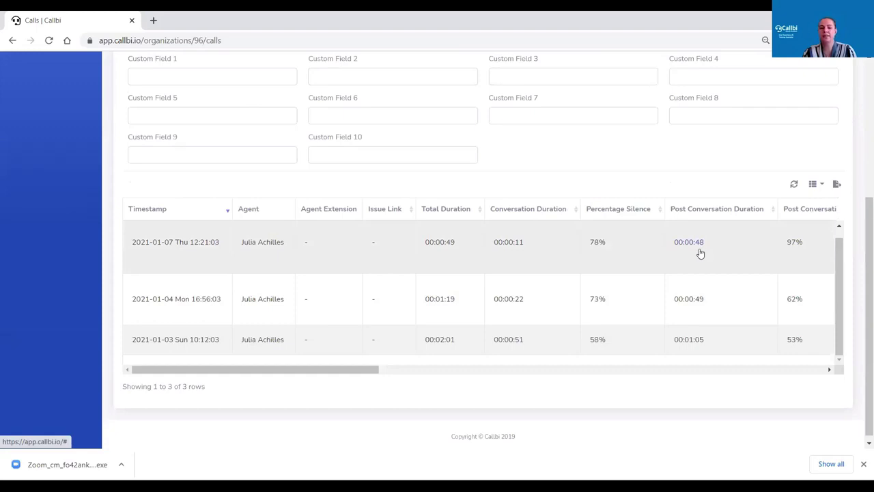
pyautogui.click(174, 245)
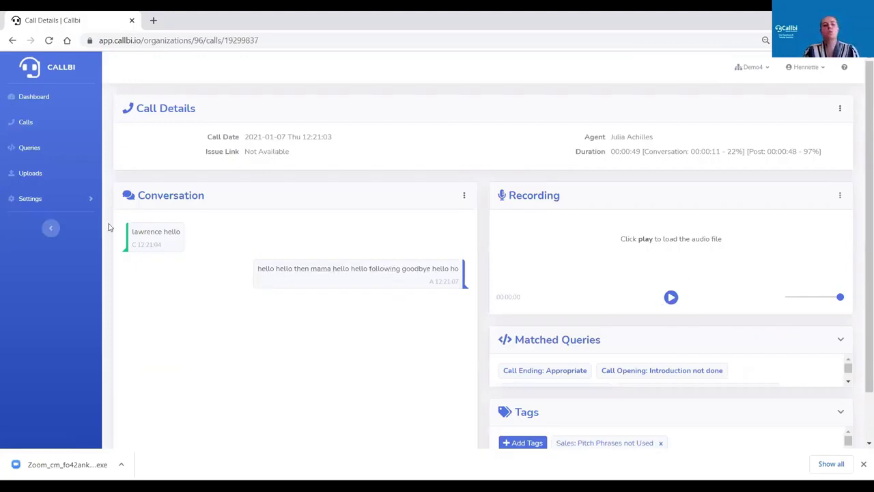
pyautogui.click(26, 99)
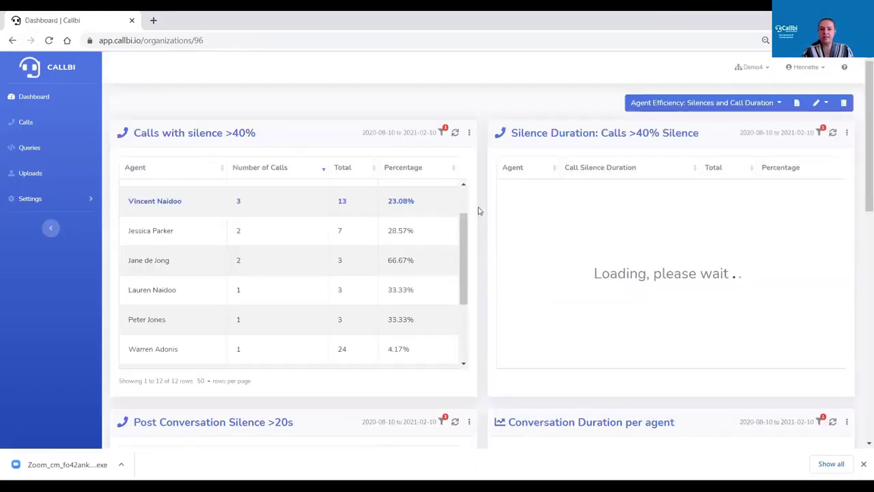
pyautogui.scroll(-5, 620, 312)
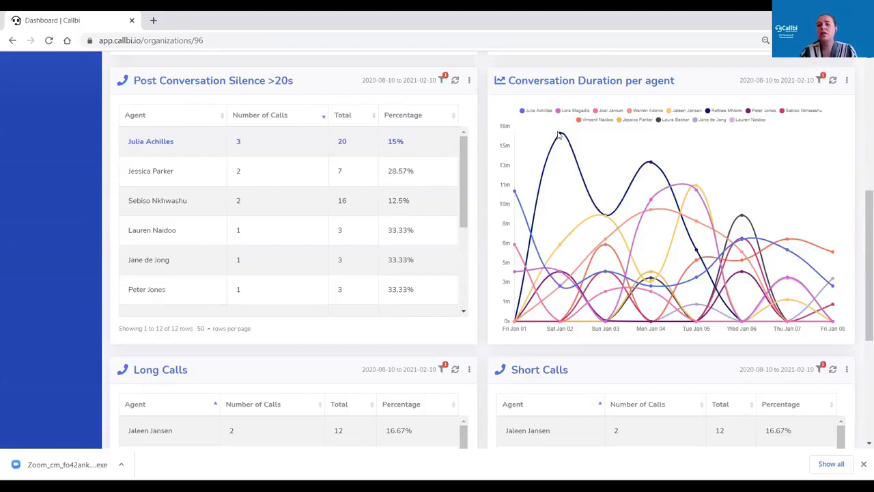
pyautogui.moveTo(559, 135)
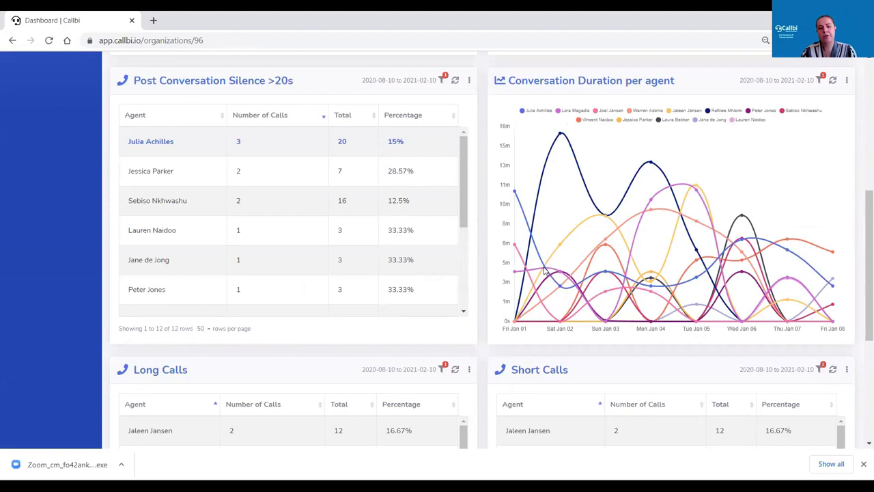
pyautogui.scroll(-4, 545, 271)
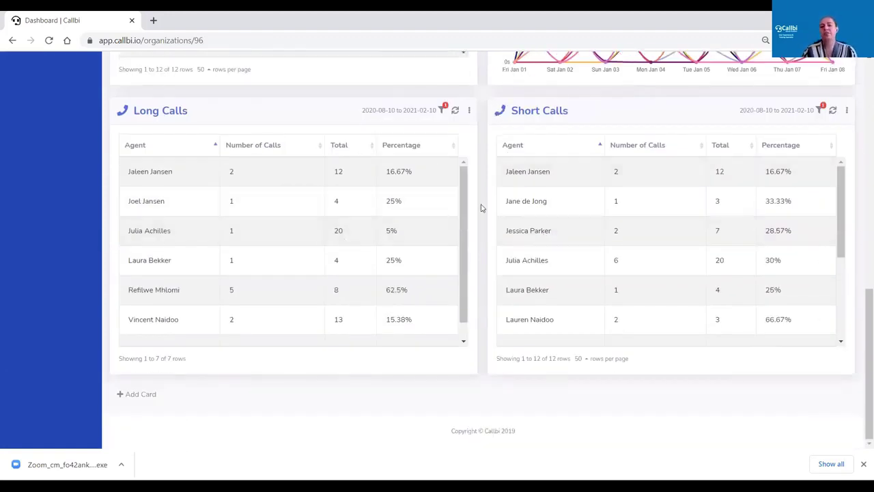